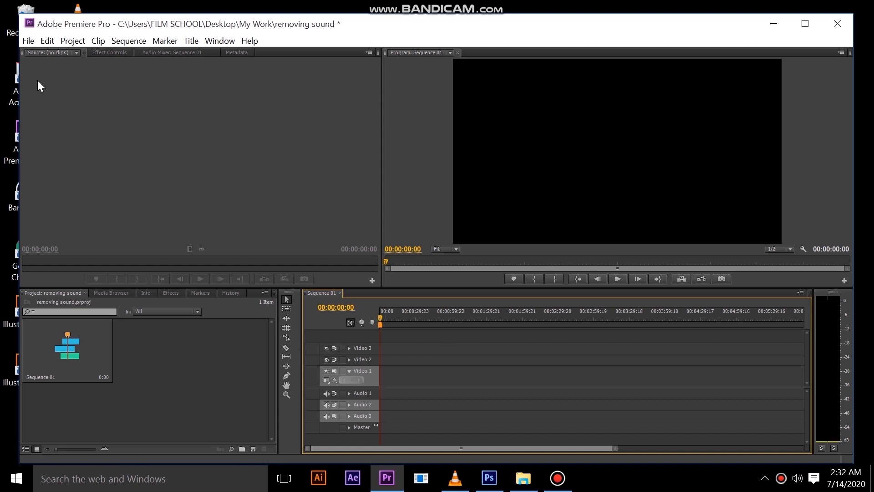
Import the five video clips 7, 10, 00064, 00068 and 00071 from the umuganda folder on the Desktop
left_click(29, 42)
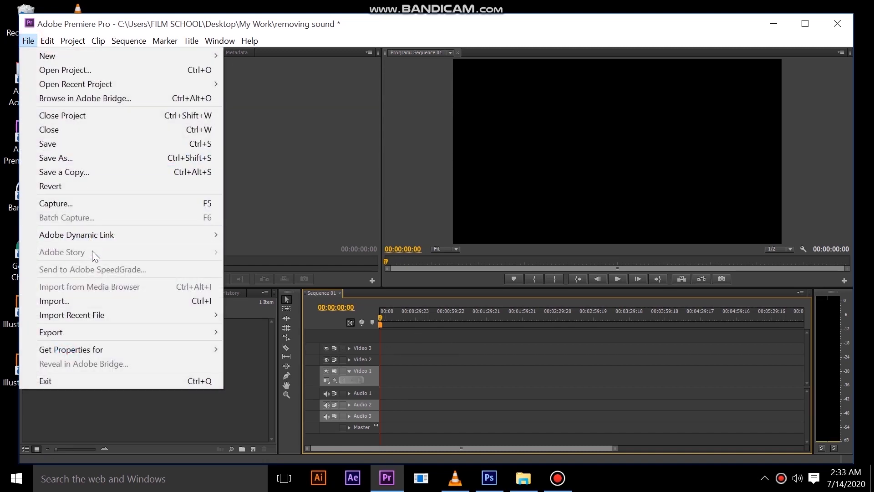
left_click(106, 300)
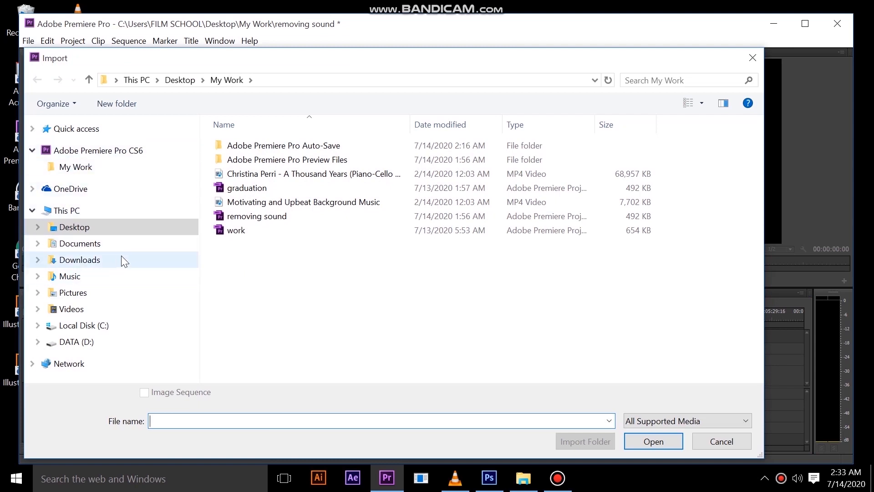
left_click(90, 232)
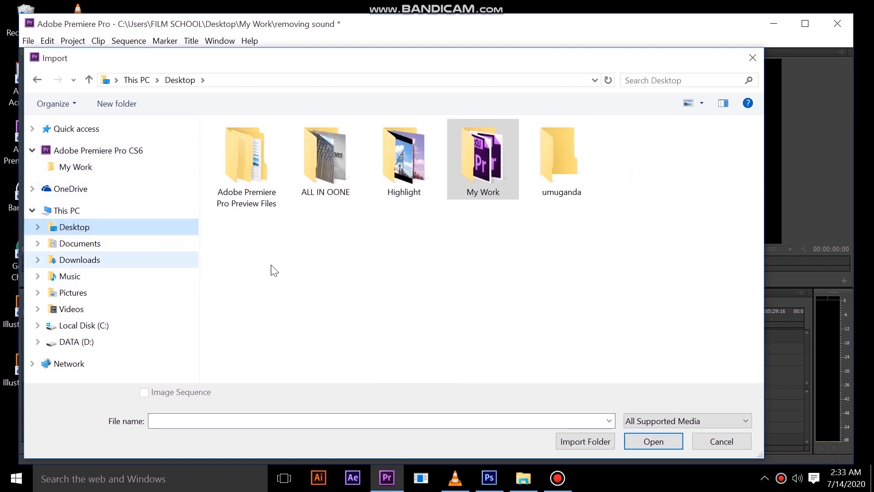
double_click(562, 170)
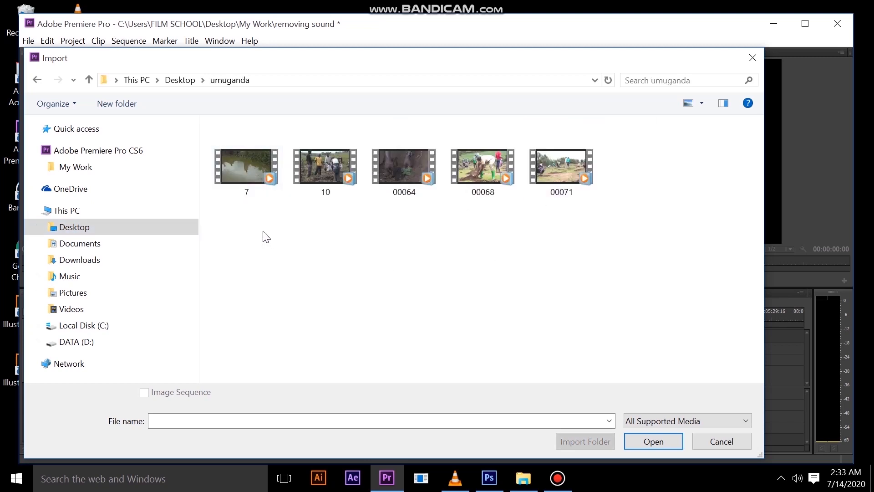
left_click_drag(254, 223, 562, 161)
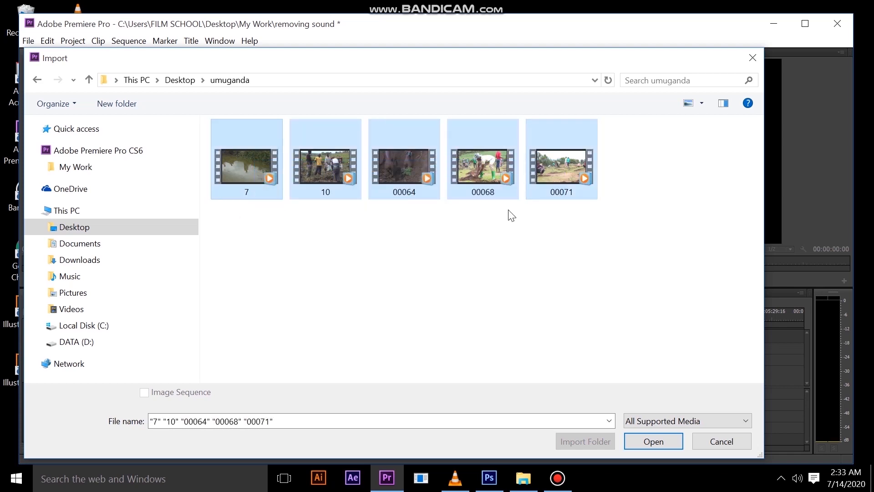
left_click(653, 442)
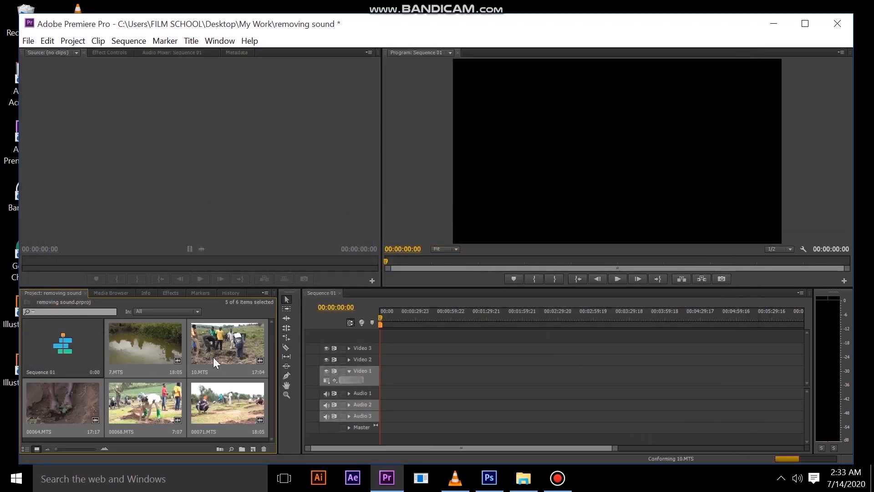
Preview a short stretch of the imported clips 7.MTS and 10.MTS in the Source monitor, checking their sound
double_click(153, 344)
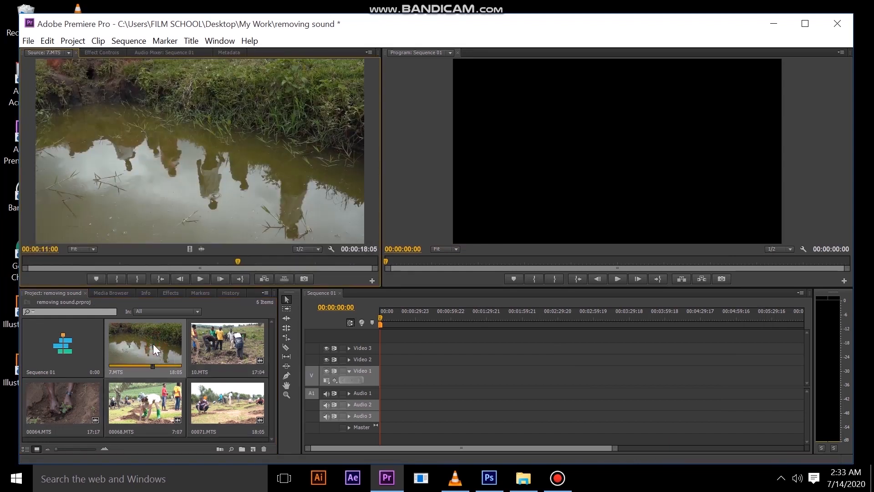
left_click(199, 278)
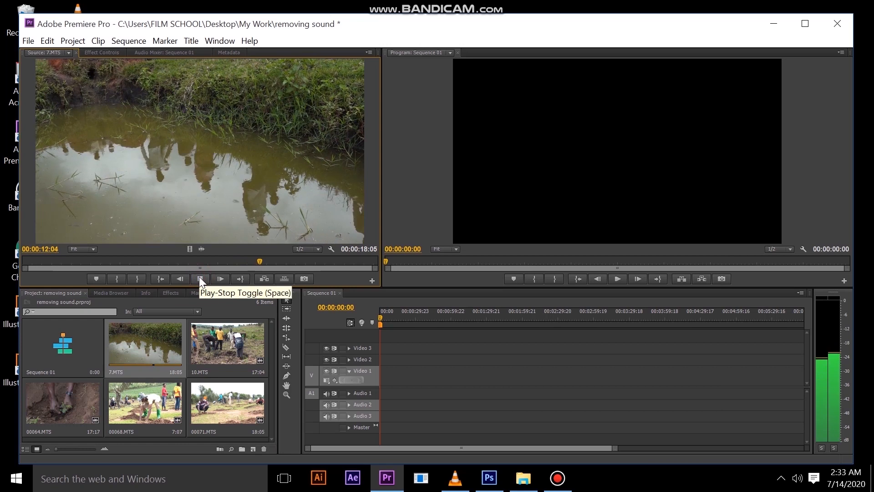
left_click(199, 278)
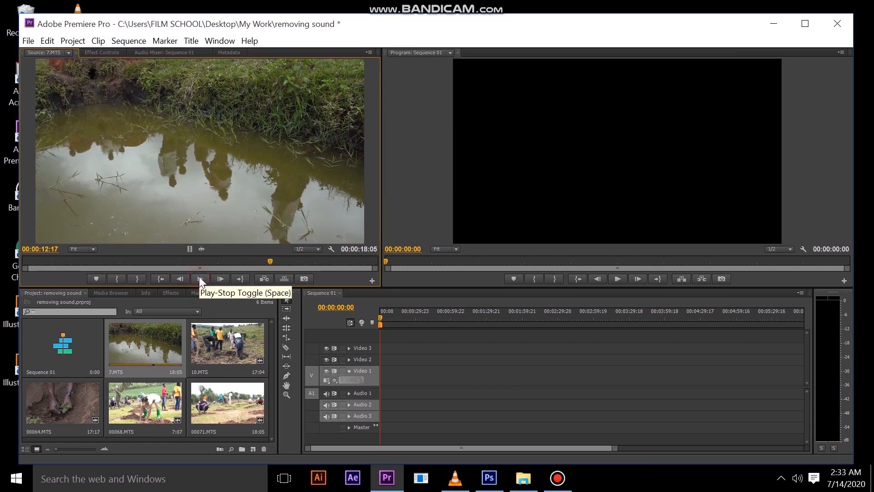
double_click(232, 341)
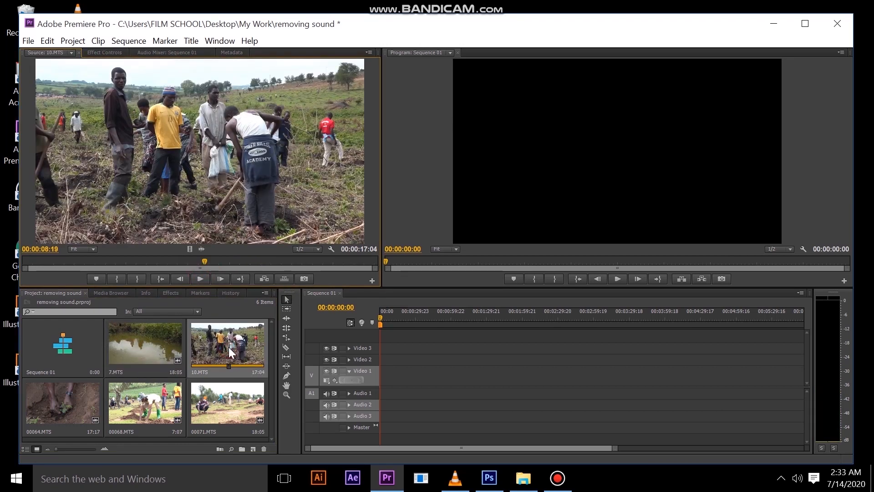
left_click(200, 277)
left_click(200, 278)
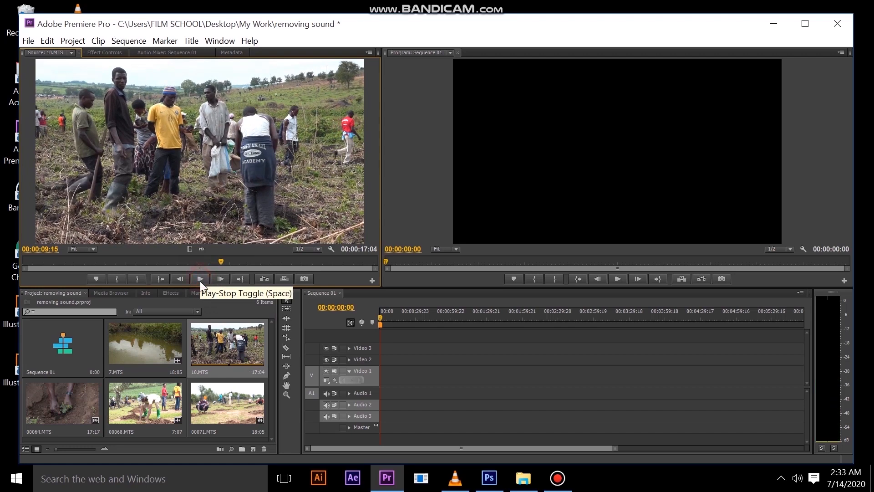
Preview a short stretch of clips 00064.MTS, 00068.MTS and 00071.MTS in the Source monitor, checking their sound
double_click(75, 398)
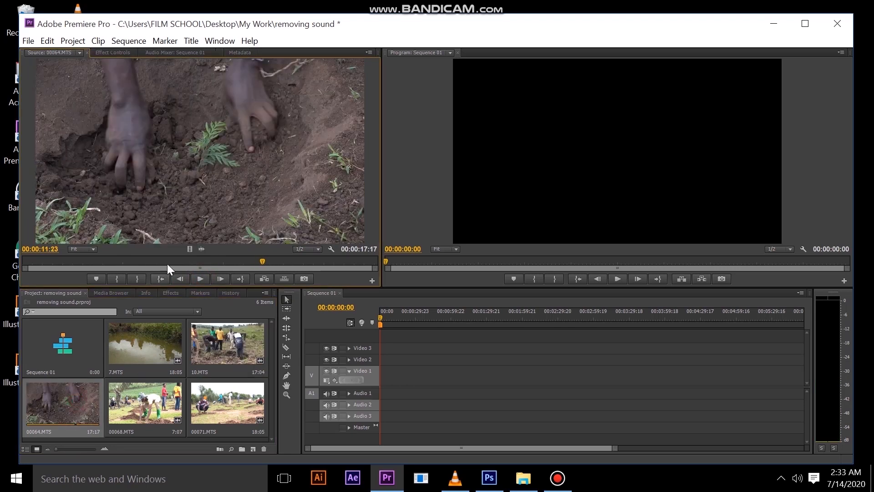
left_click(199, 278)
left_click(199, 278)
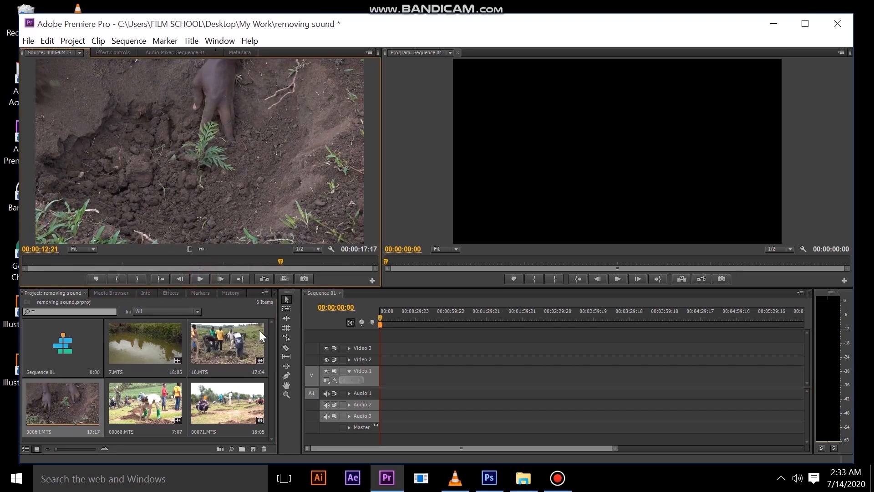
left_click(155, 409)
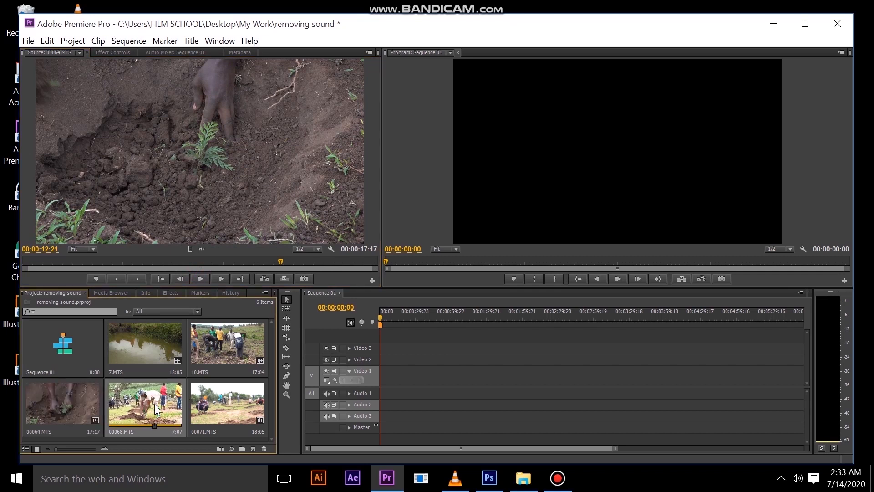
double_click(160, 397)
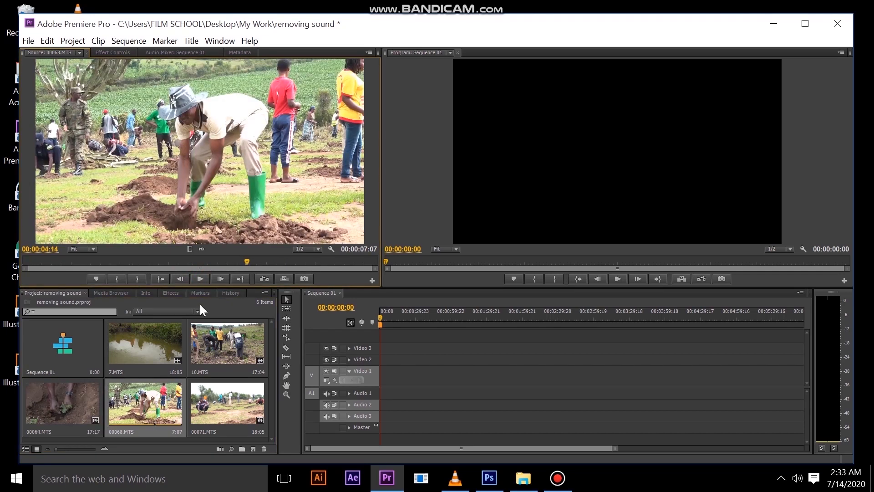
left_click(203, 279)
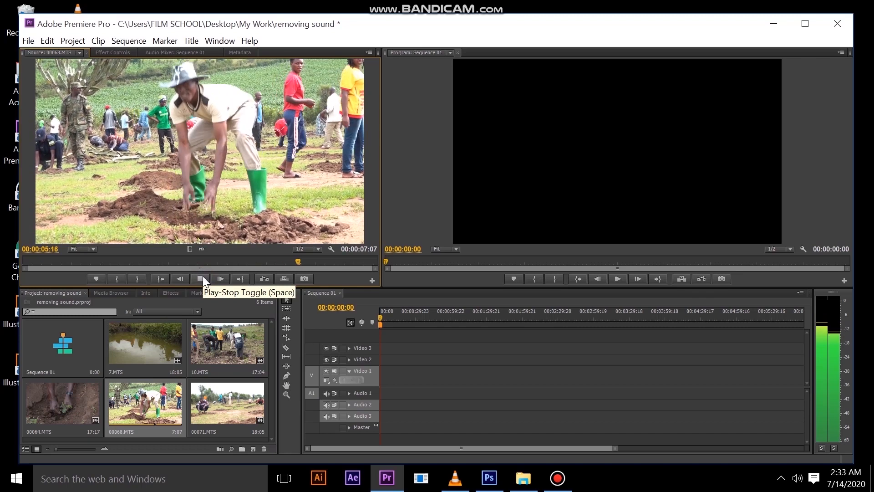
left_click(200, 278)
double_click(227, 397)
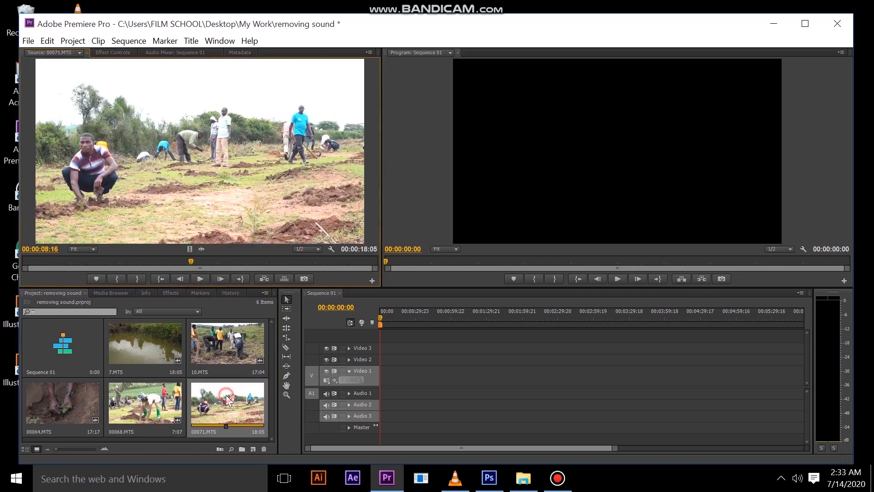
left_click(199, 278)
left_click(199, 278)
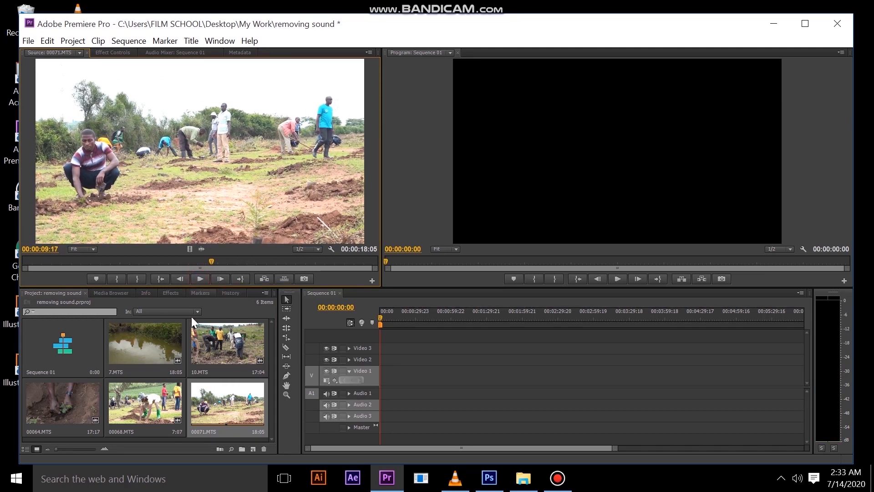
Place 7.MTS at the start of the Video 1 track and change the sequence settings to match the clip
left_click(152, 353)
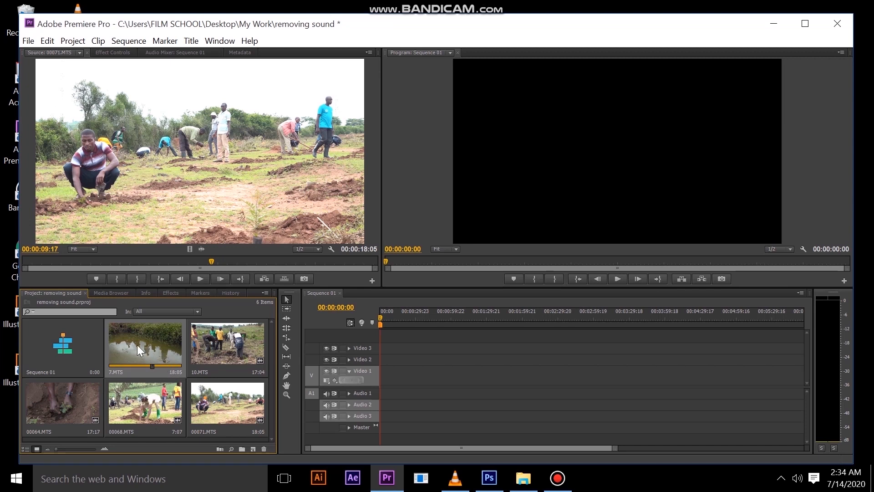
left_click_drag(145, 350, 377, 380)
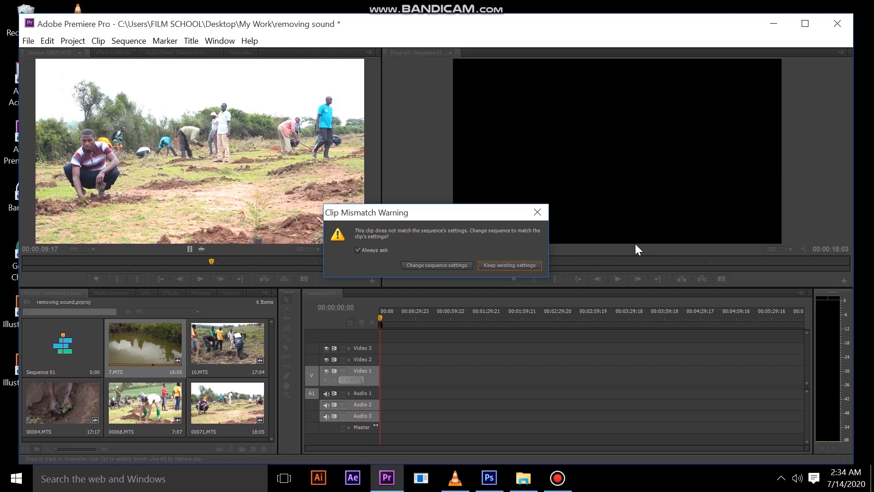
left_click(431, 266)
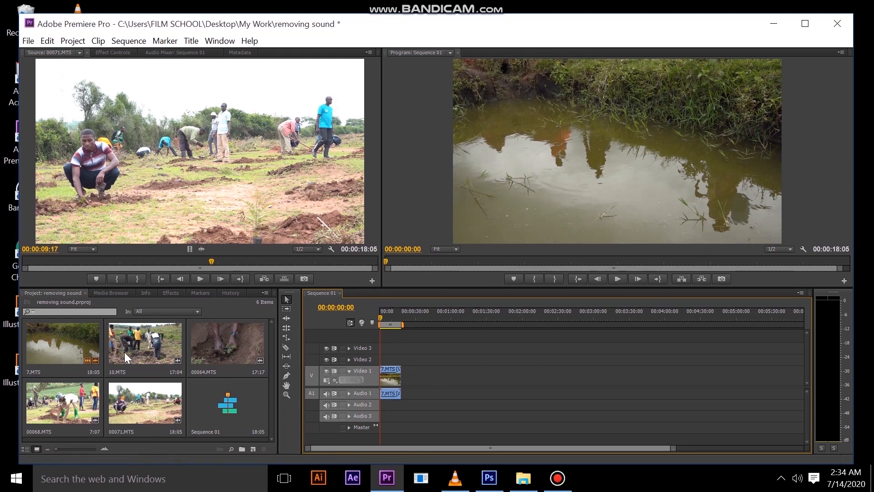
Add 10.MTS, 00064.MTS, 00068.MTS and 00071.MTS end to end after 7.MTS on the Video 1 track
left_click(146, 355)
left_click_drag(146, 355, 404, 384)
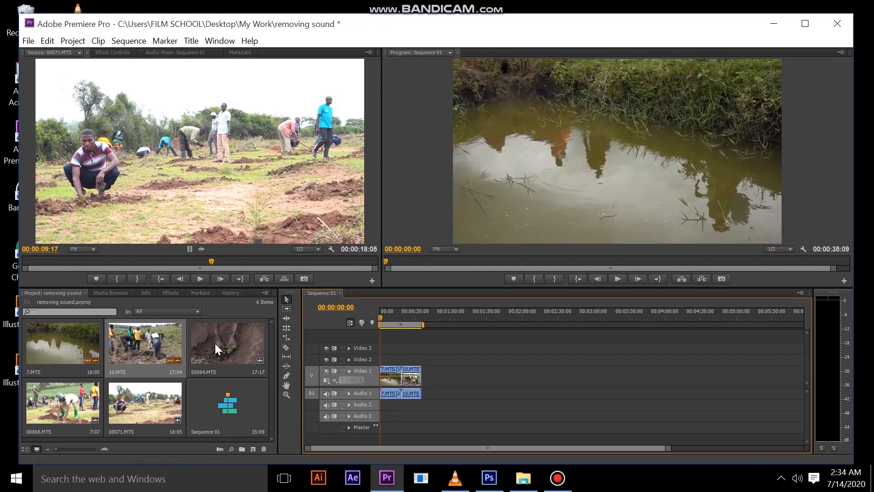
left_click_drag(222, 334, 423, 388)
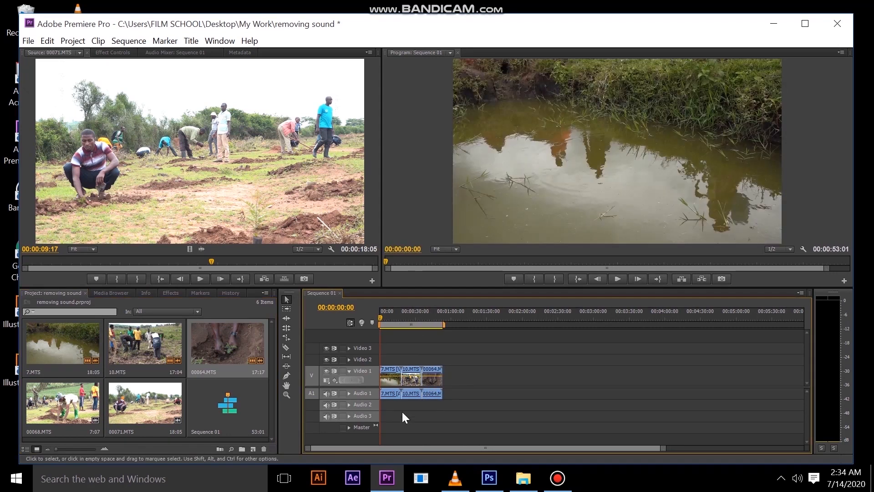
left_click_drag(79, 396, 439, 385)
left_click_drag(141, 401, 455, 393)
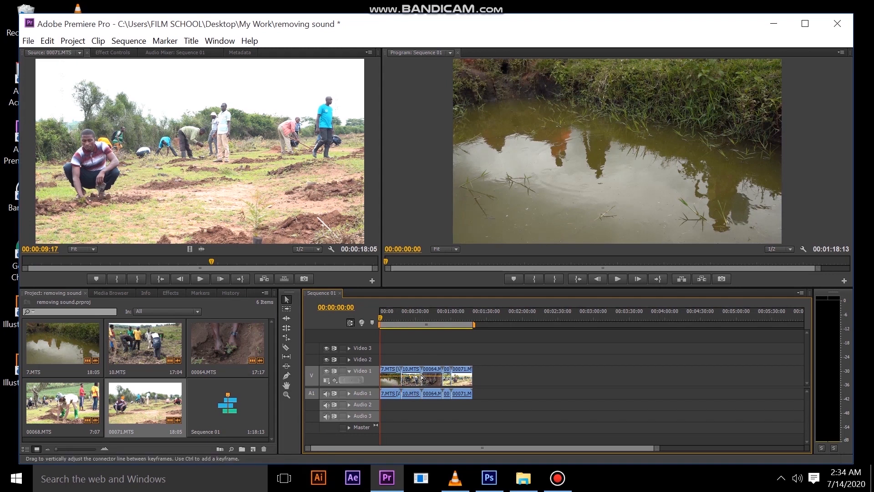
Play the sequence from the start and jump through each clip to examine its picture and recorded sound
mouse_move(380, 316)
left_mouse_down()
mouse_move(395, 318)
mouse_move(378, 320)
left_mouse_up()
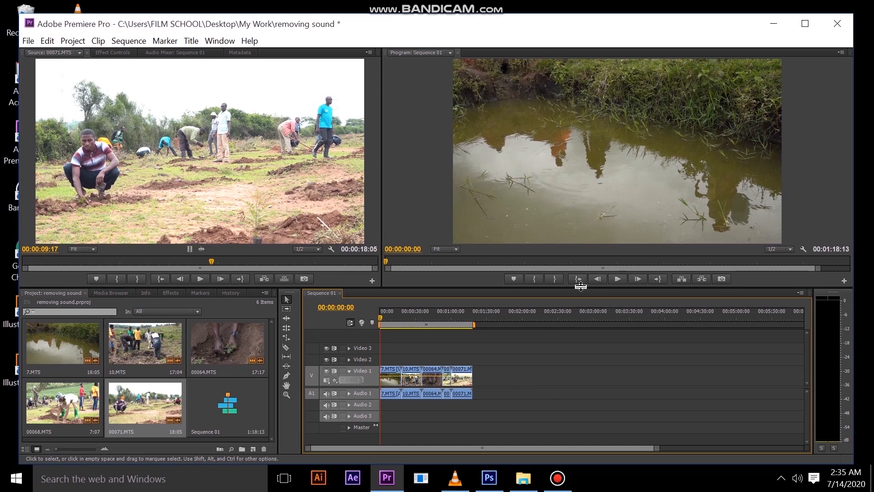
left_click(617, 278)
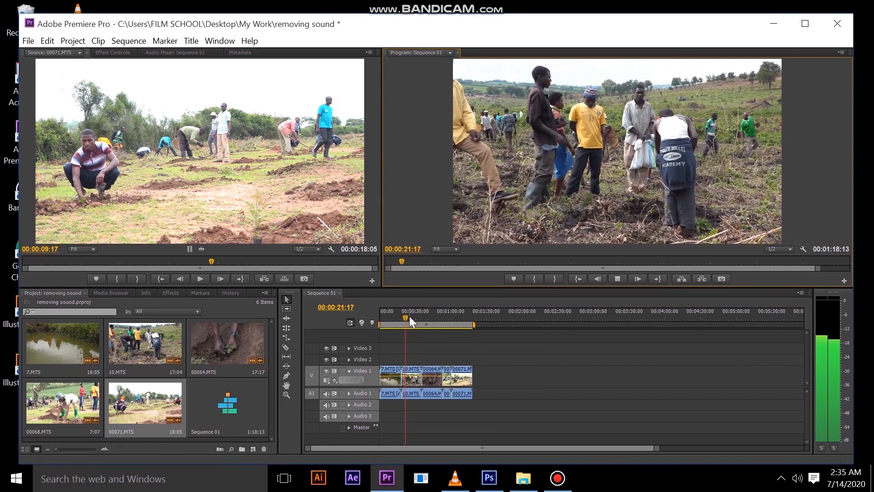
left_click_drag(408, 315, 419, 314)
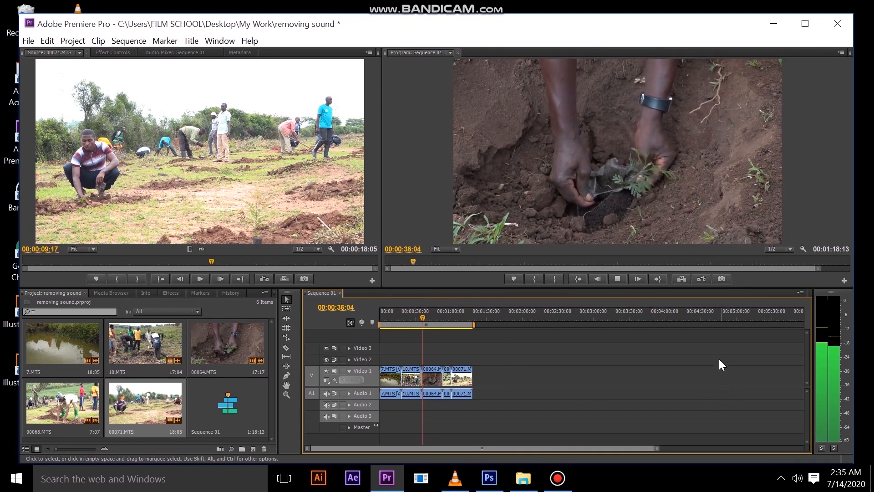
left_click_drag(425, 317, 444, 312)
key("space")
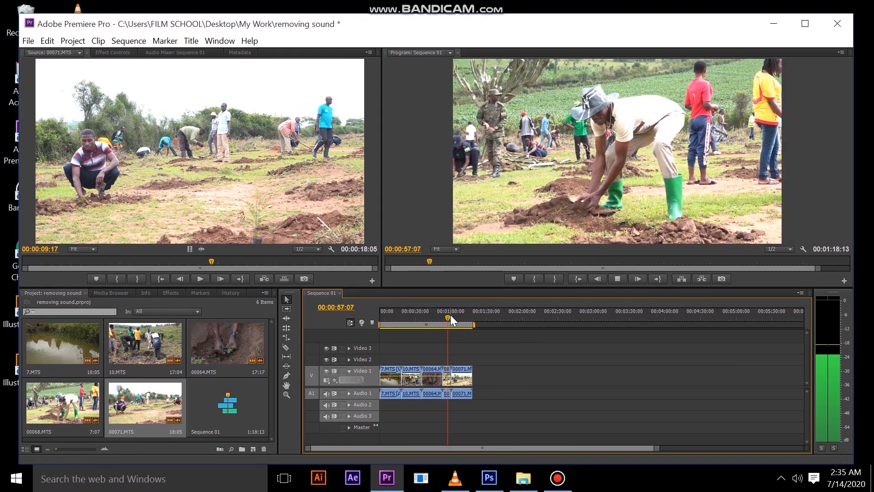
left_click_drag(450, 315, 458, 315)
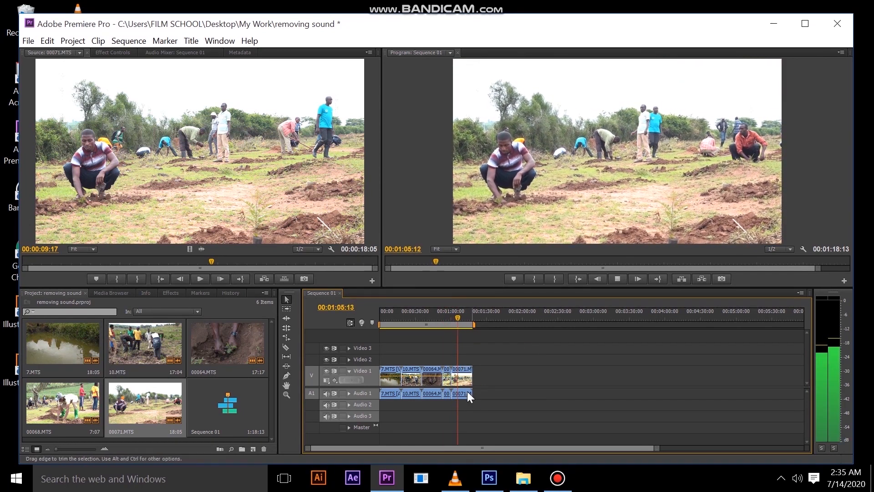
key("space")
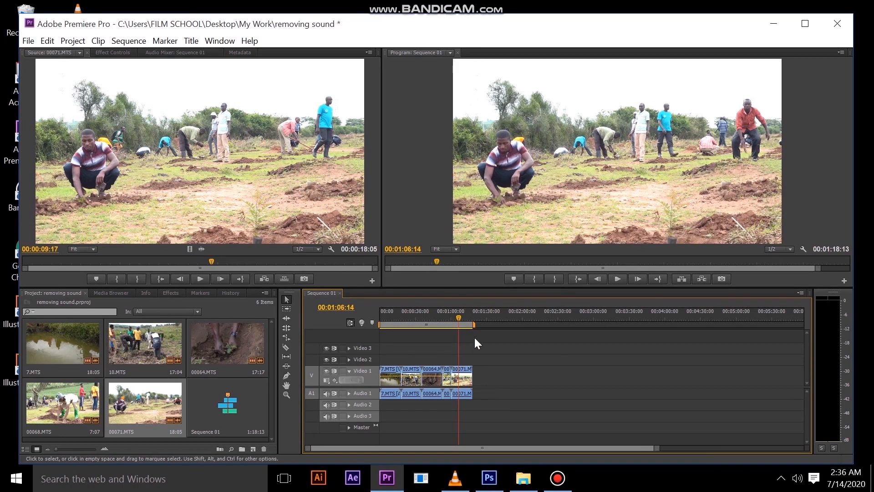
left_click_drag(461, 315, 463, 315)
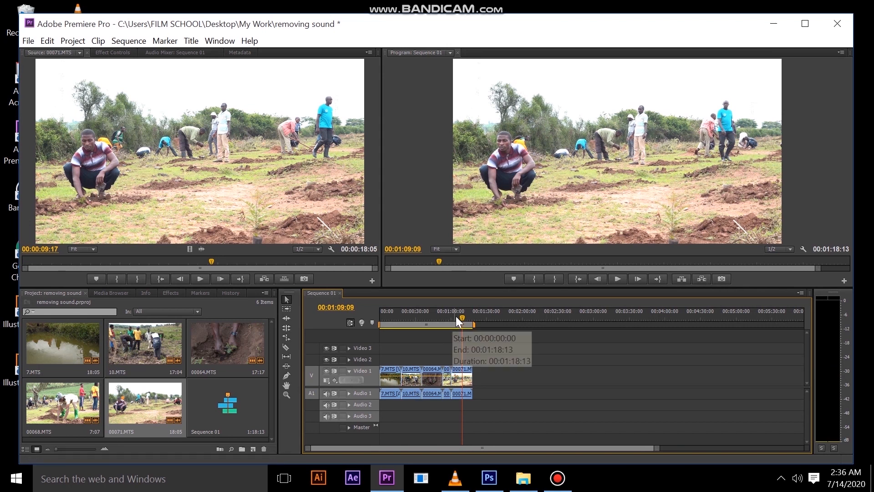
mouse_move(460, 316)
left_mouse_down()
mouse_move(411, 319)
mouse_move(443, 313)
left_mouse_up()
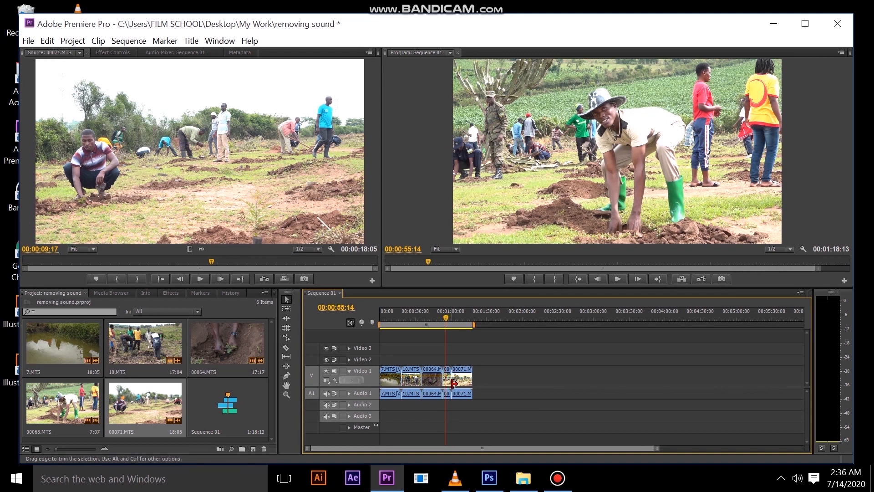
Move 00071.MTS along the timeline to about 00:01:45, place 00064.MTS directly after 00068.MTS, and play the rearranged clips
left_click_drag(466, 373, 517, 375)
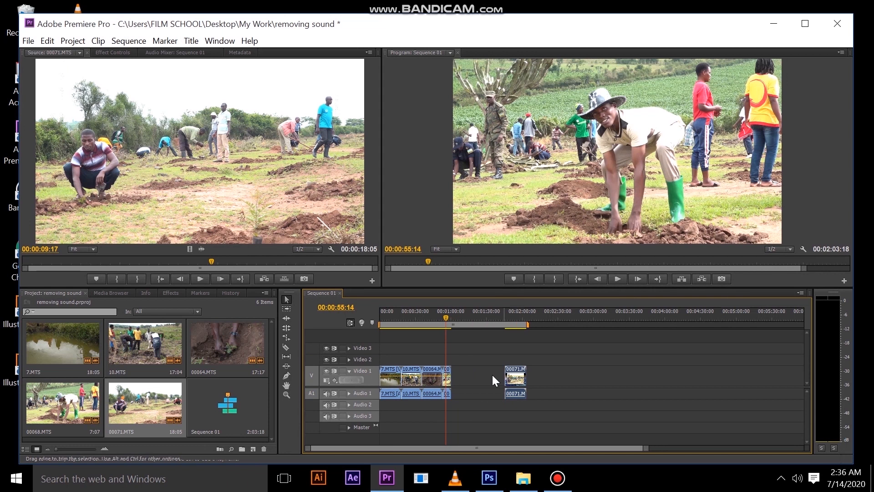
mouse_move(445, 370)
left_mouse_down()
mouse_move(471, 373)
mouse_move(461, 372)
left_mouse_up()
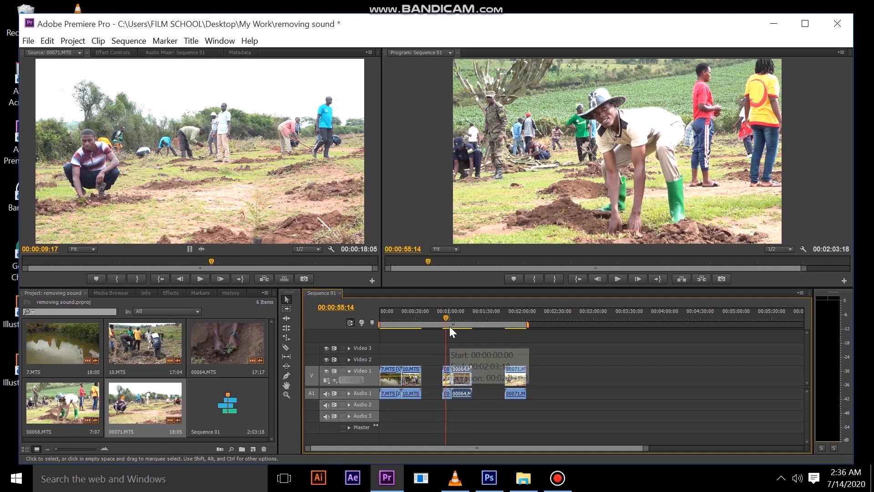
key("space")
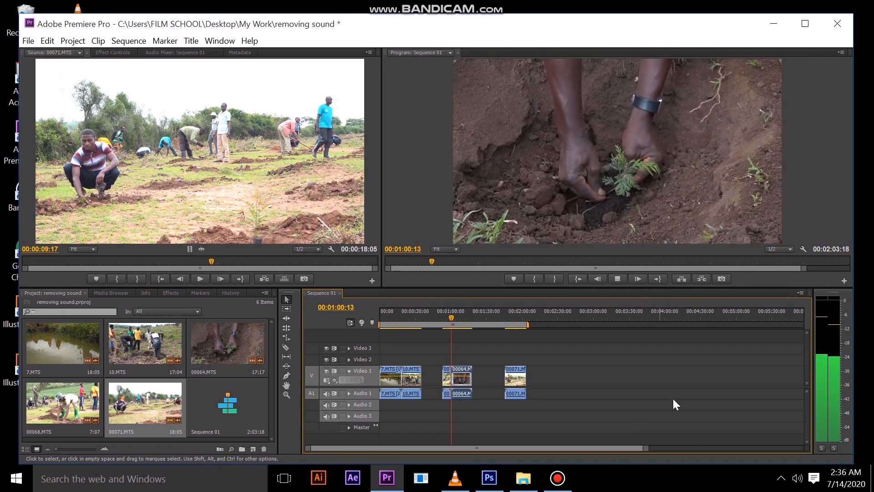
Move 00064.MTS directly after 10.MTS, play from about 00:00:53, and place 00071.MTS directly after 00068.MTS to close the gap
key("space")
key("space")
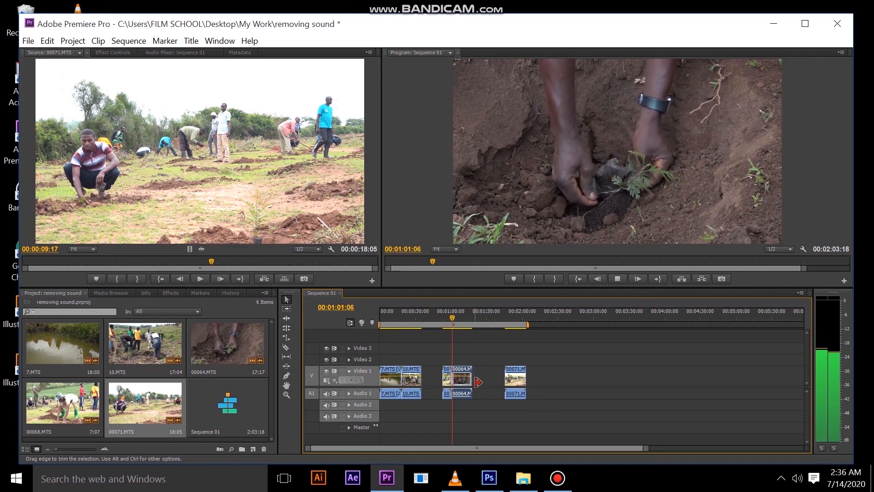
left_click_drag(465, 373, 440, 374)
left_click_drag(452, 312, 438, 316)
key("space")
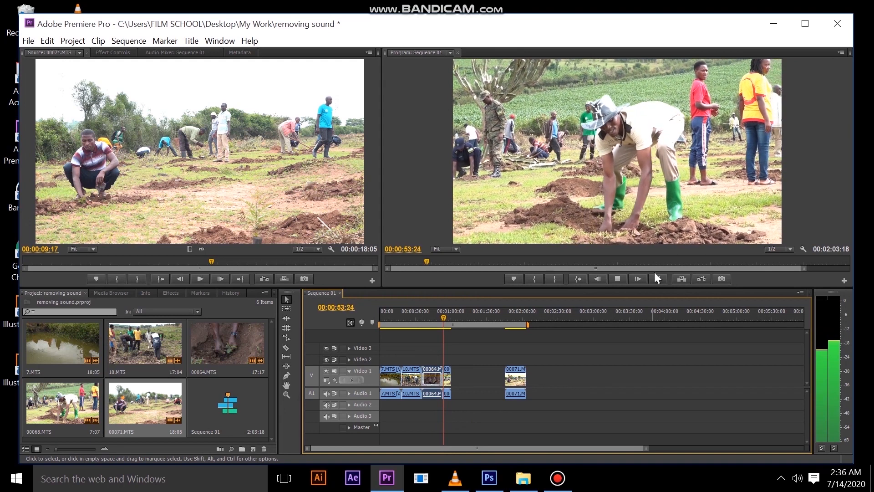
key("space")
left_click_drag(513, 376, 468, 377)
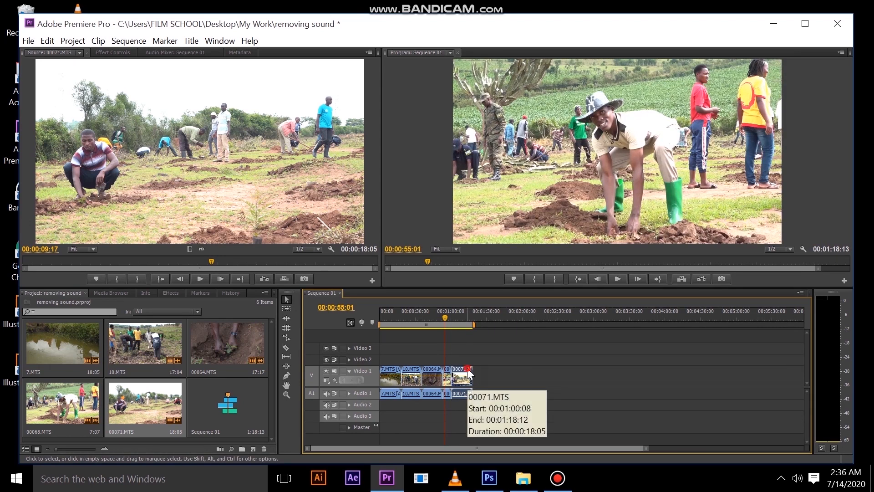
Swap 00071.MTS and 7.MTS on the Video 1 track so 00071.MTS opens the sequence and 7.MTS ends it
left_click_drag(468, 367, 468, 360)
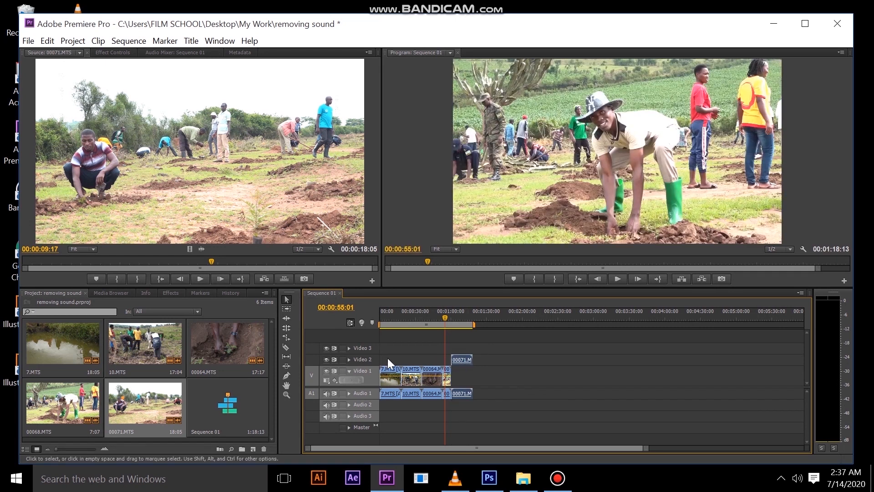
mouse_move(389, 376)
left_mouse_down()
mouse_move(503, 383)
mouse_move(462, 359)
mouse_move(386, 367)
left_mouse_up()
left_click_drag(475, 371, 455, 371)
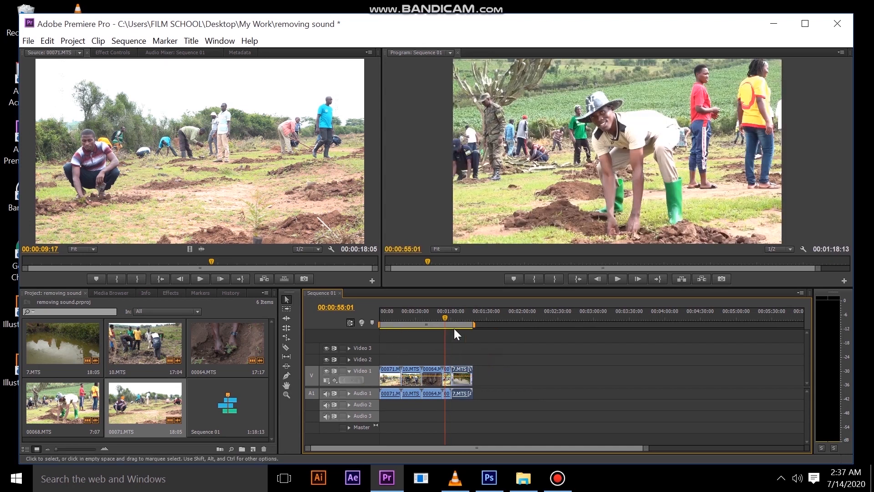
Play part of 7.MTS at the sequence's end and 00071.MTS from the start to examine their picture and recorded sound
left_click_drag(444, 317, 460, 318)
key("space")
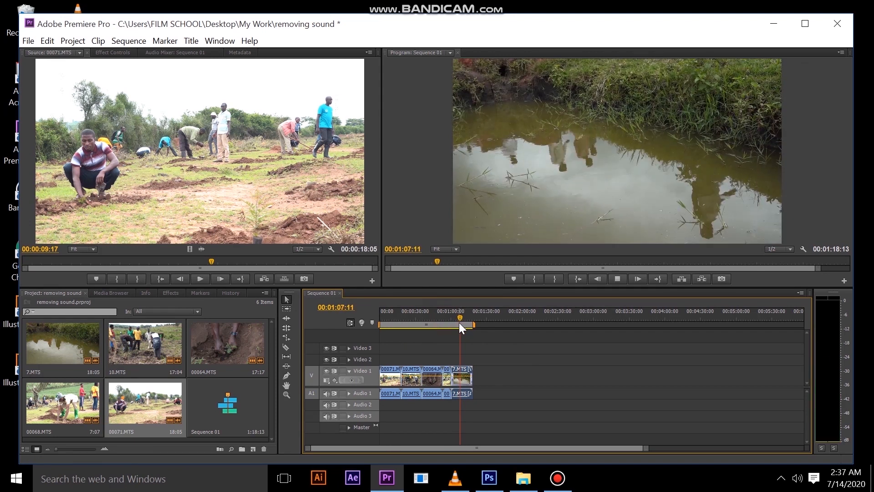
key("space")
left_click_drag(460, 318, 377, 334)
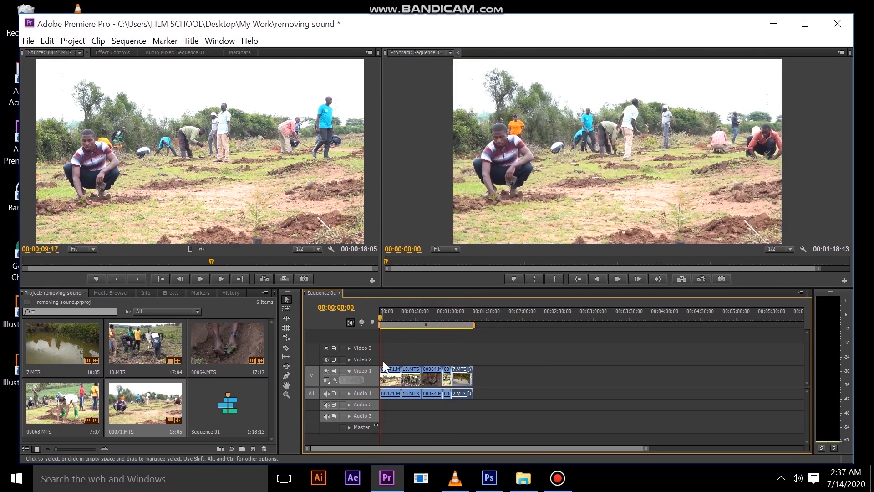
key("space")
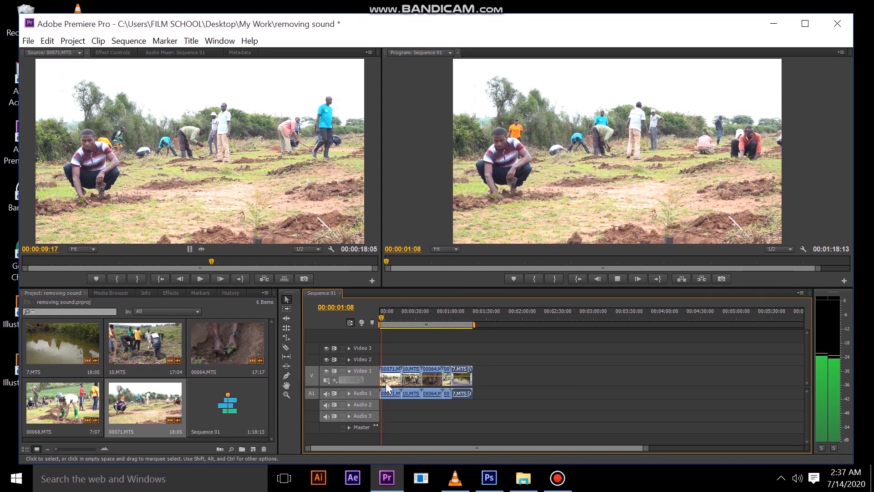
key("space")
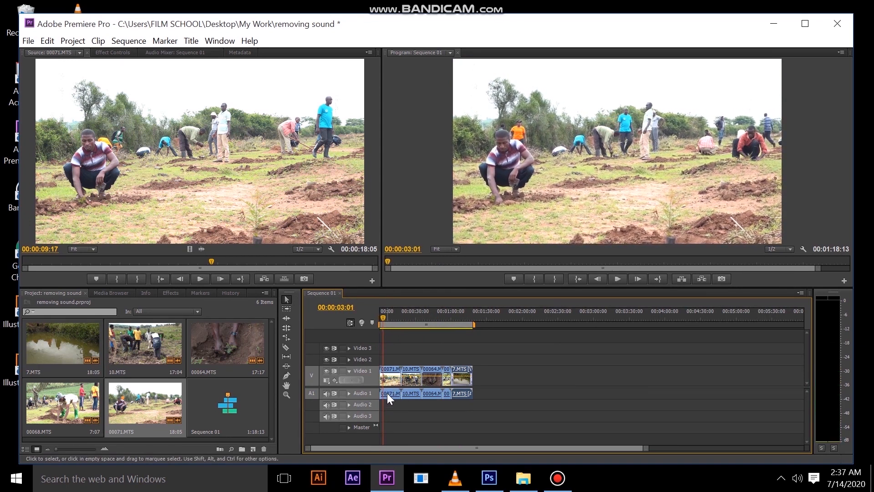